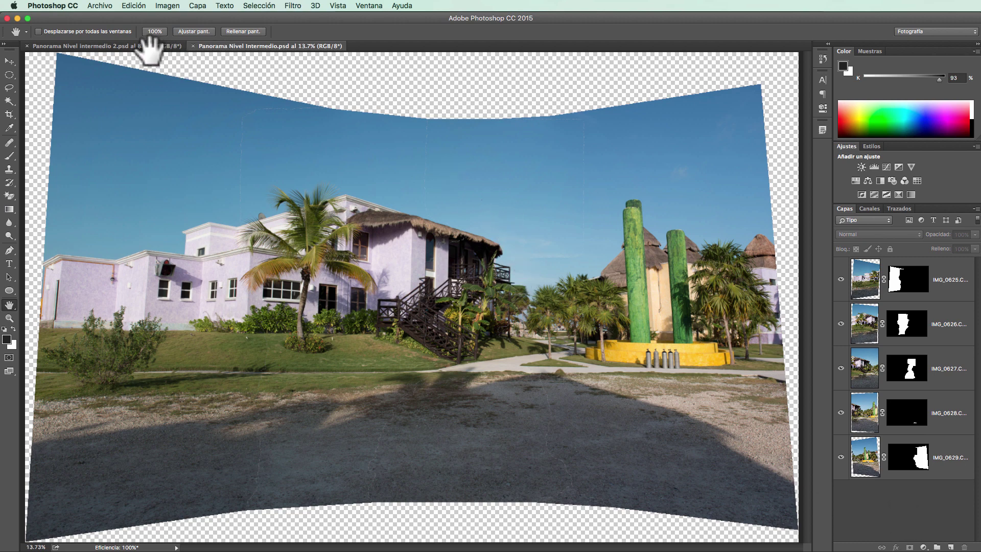
# Stamp building layers IMG_0625 through IMG_0629 into a new merged layer on top
pyautogui.click(127, 46)
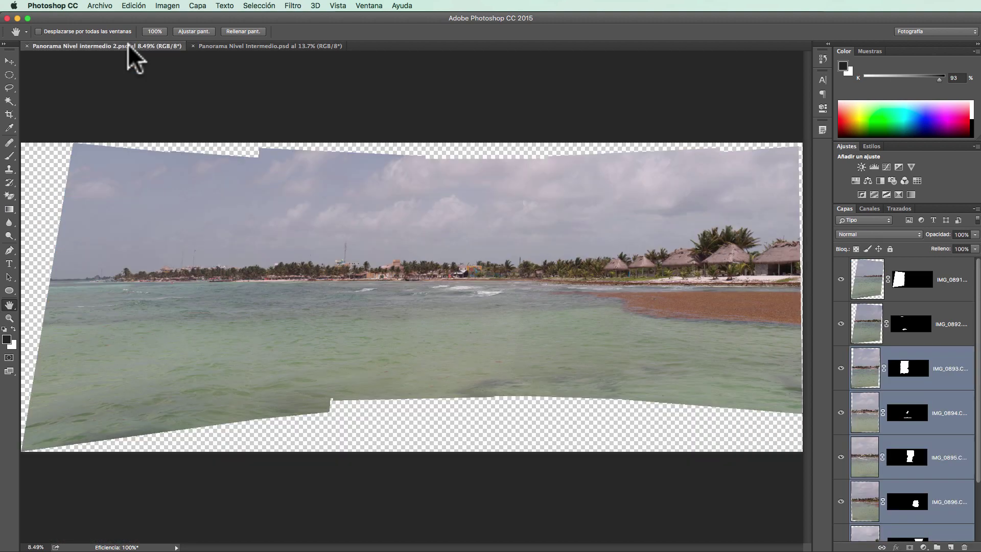
pyautogui.click(238, 44)
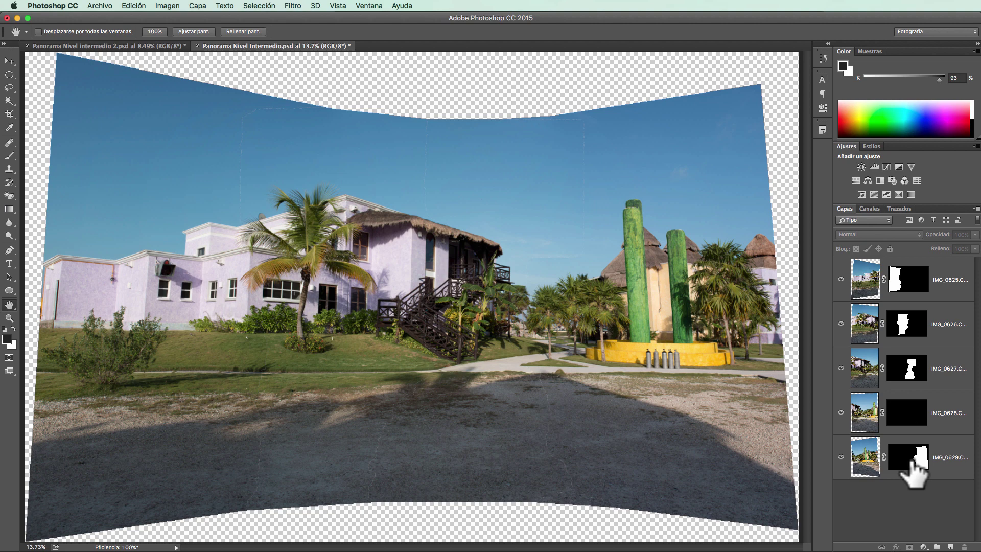
pyautogui.click(946, 270)
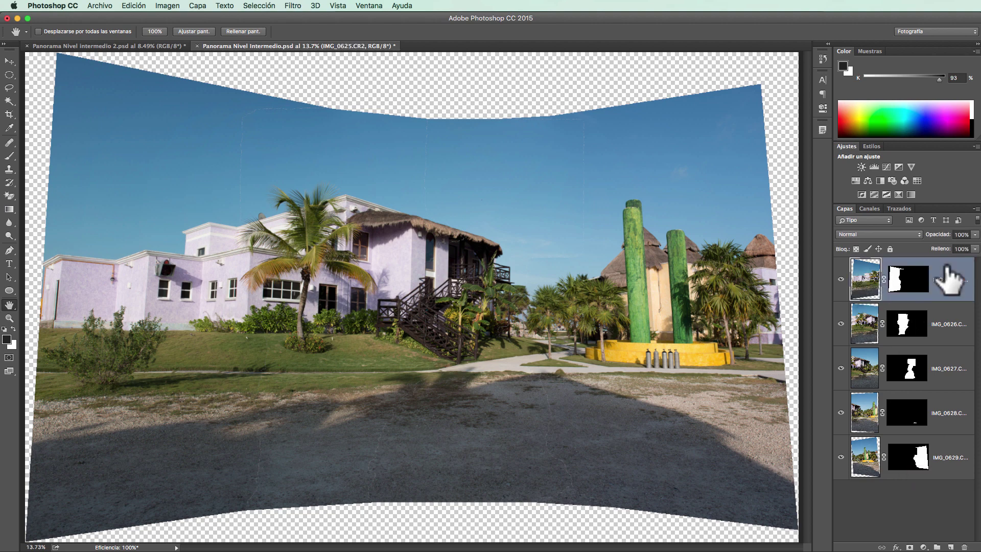
pyautogui.keyDown('shift'); pyautogui.click(945, 455); pyautogui.keyUp('shift')
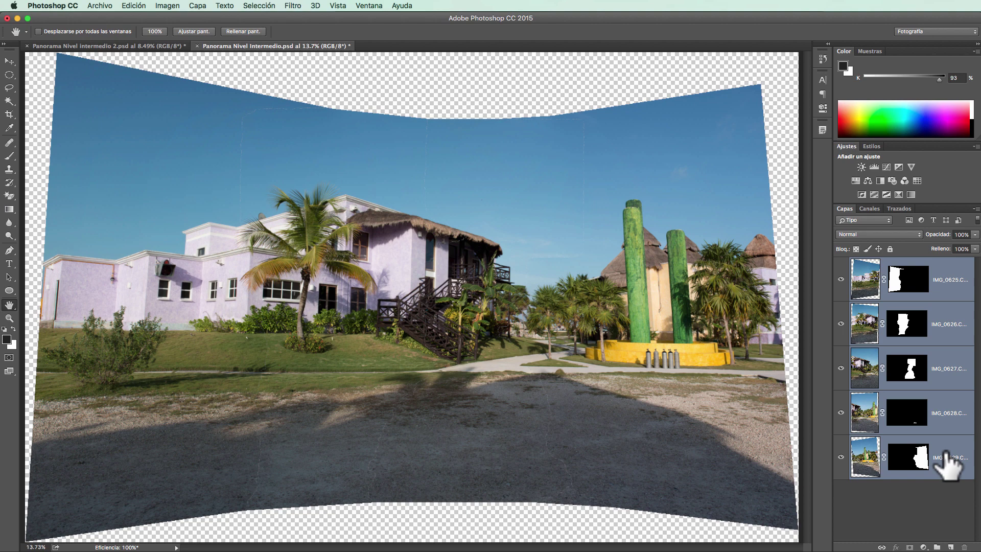
pyautogui.hotkey('ctrl', 'shift', 'alt', 'e')
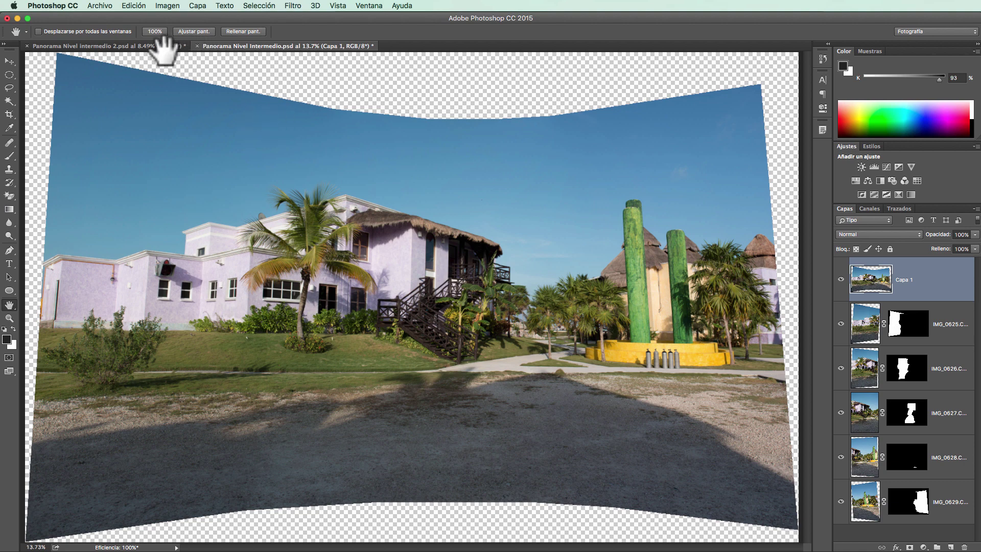
pyautogui.click(136, 47)
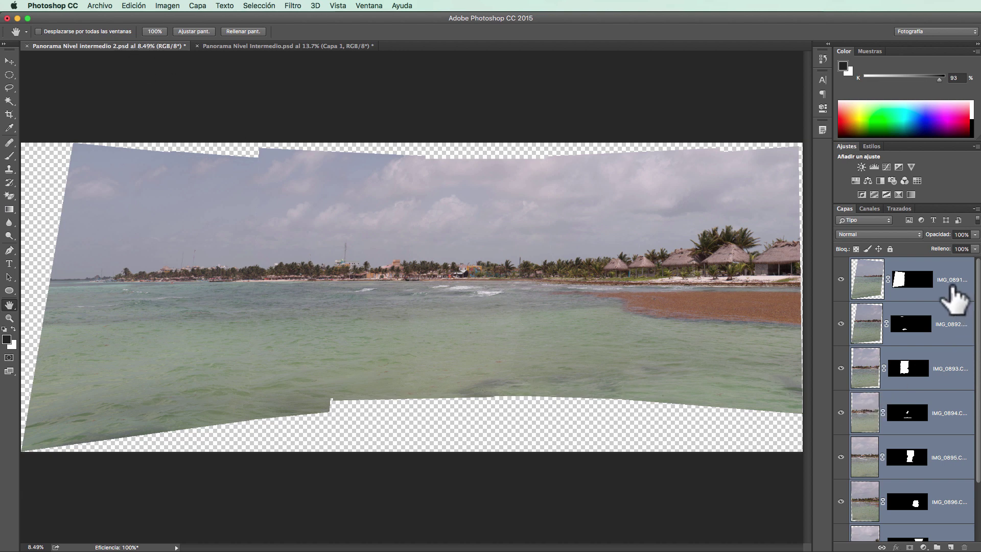
# Stamp beach layers IMG_0891 through IMG_0898 into a new merged layer on top
pyautogui.click(953, 295)
pyautogui.scroll(-3, 935, 347)
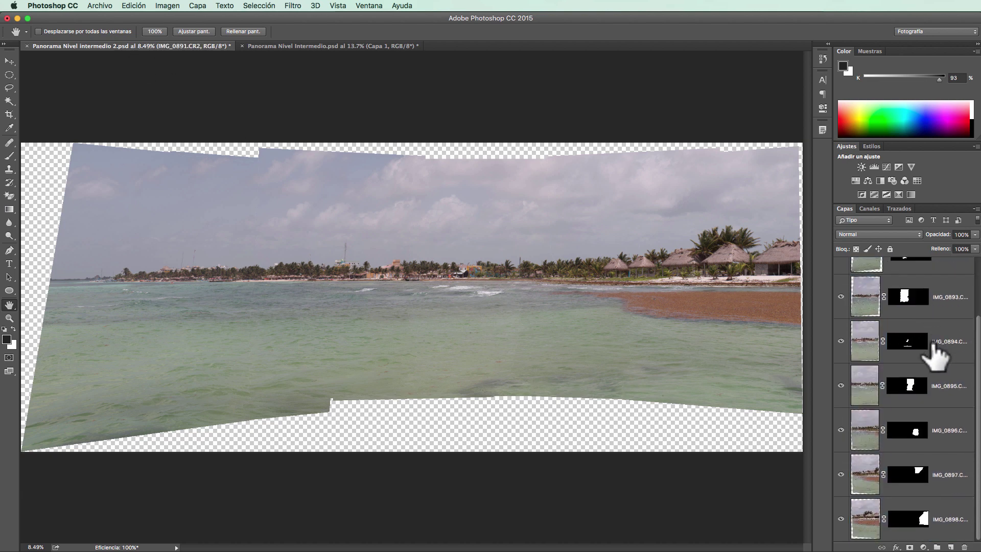
pyautogui.keyDown('shift'); pyautogui.click(938, 524); pyautogui.keyUp('shift')
pyautogui.scroll(2, 915, 437)
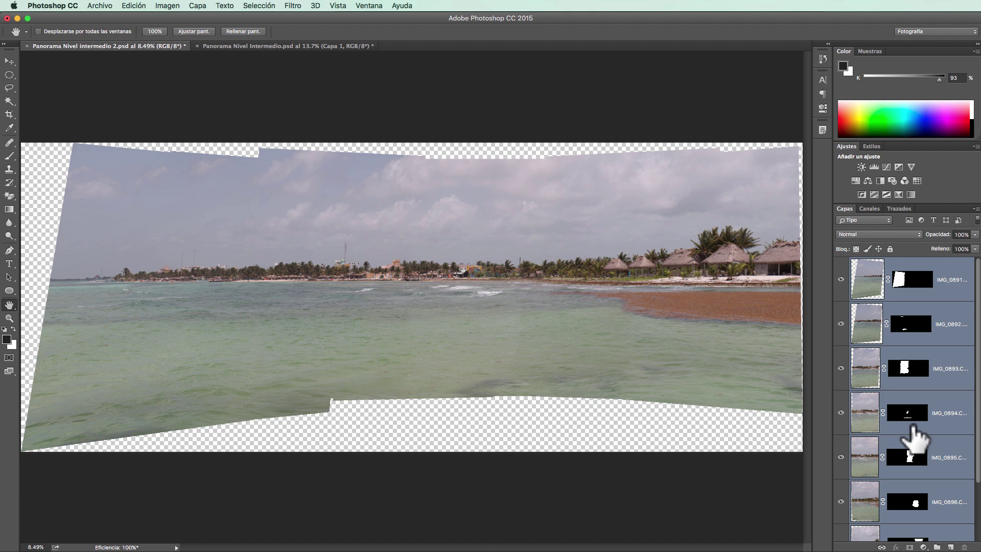
pyautogui.hotkey('ctrl', 'alt', 'shift', 'e')
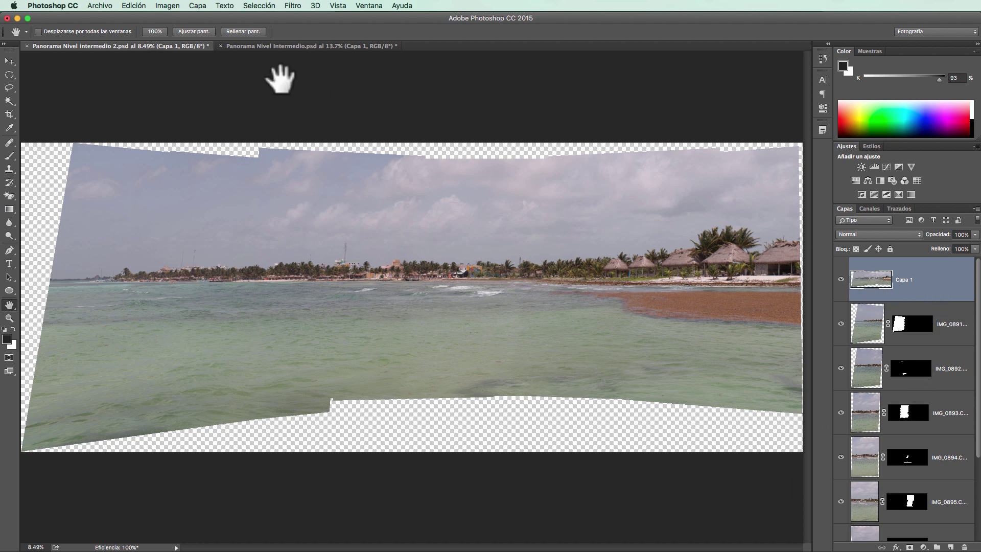
# On the building panorama's merged layer, launch Filtro > Ángulo ancho adaptable
pyautogui.click(270, 47)
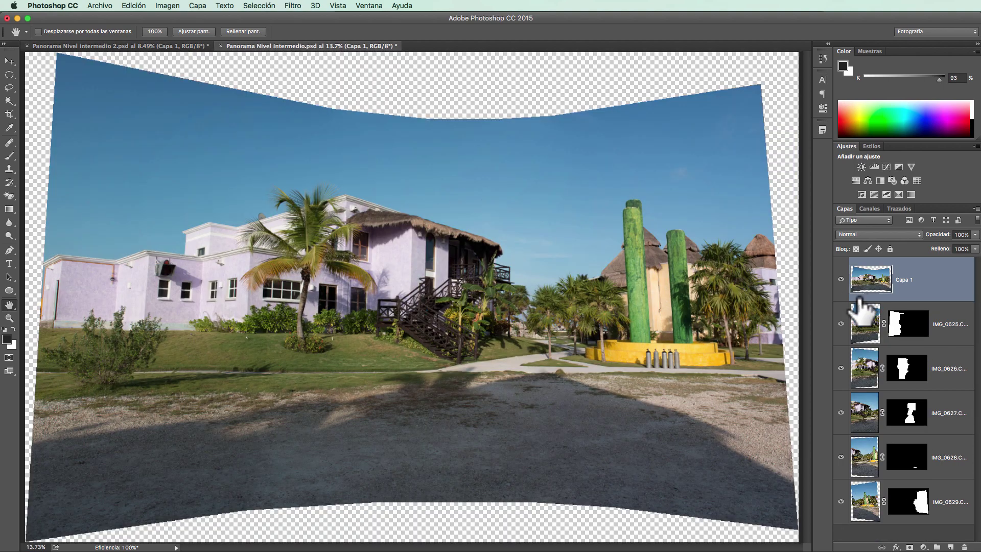
pyautogui.moveTo(842, 323); pyautogui.dragTo(842, 497)
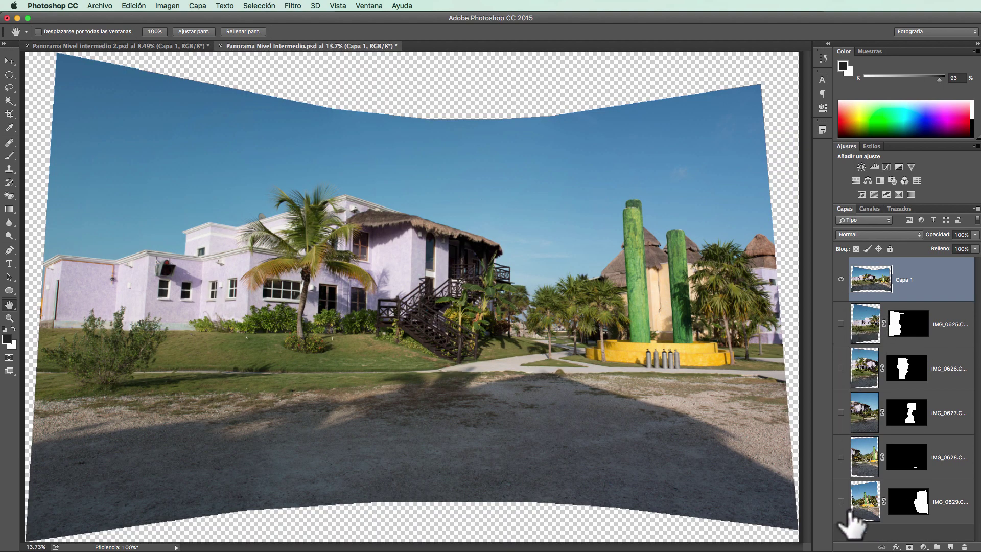
pyautogui.moveTo(842, 499); pyautogui.dragTo(843, 332)
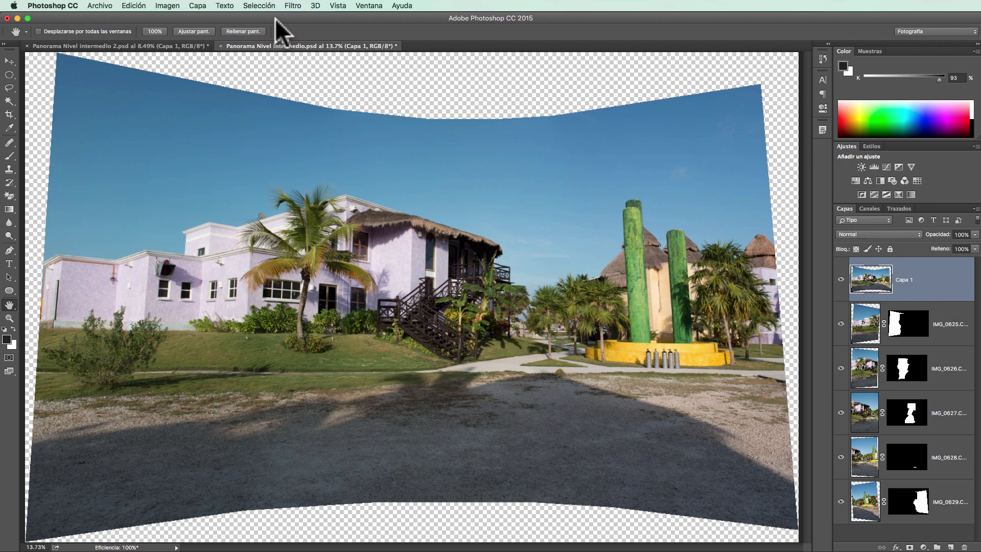
pyautogui.click(292, 6)
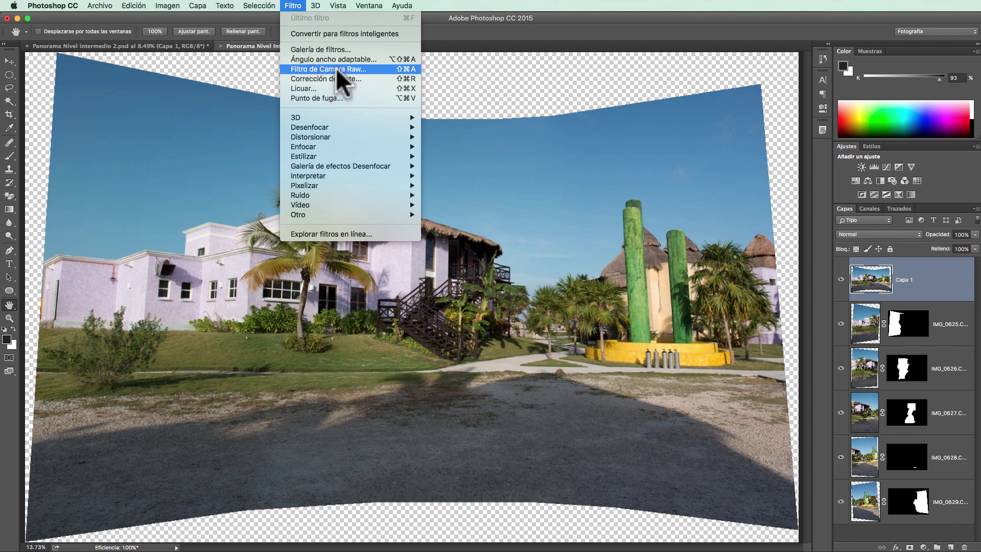
pyautogui.click(382, 60)
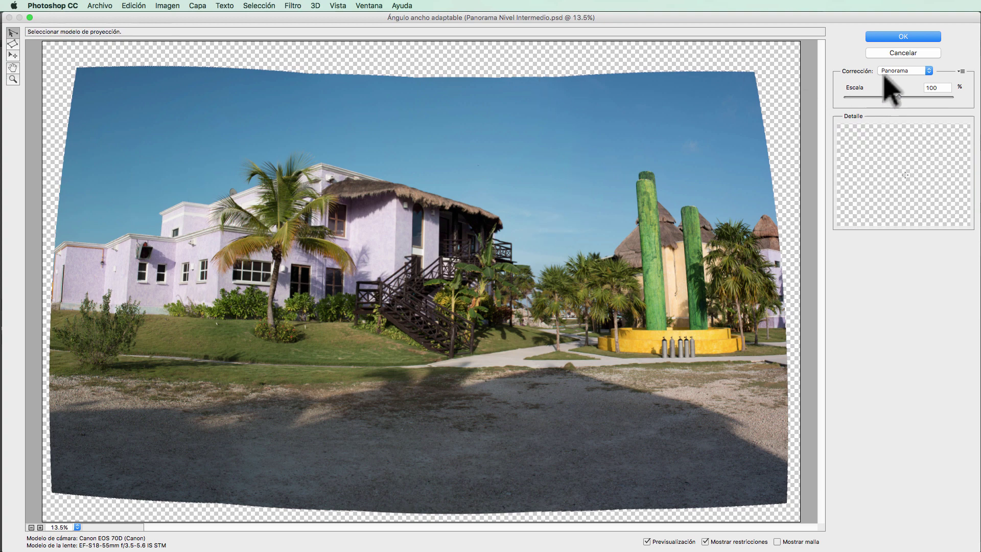
pyautogui.click(903, 70)
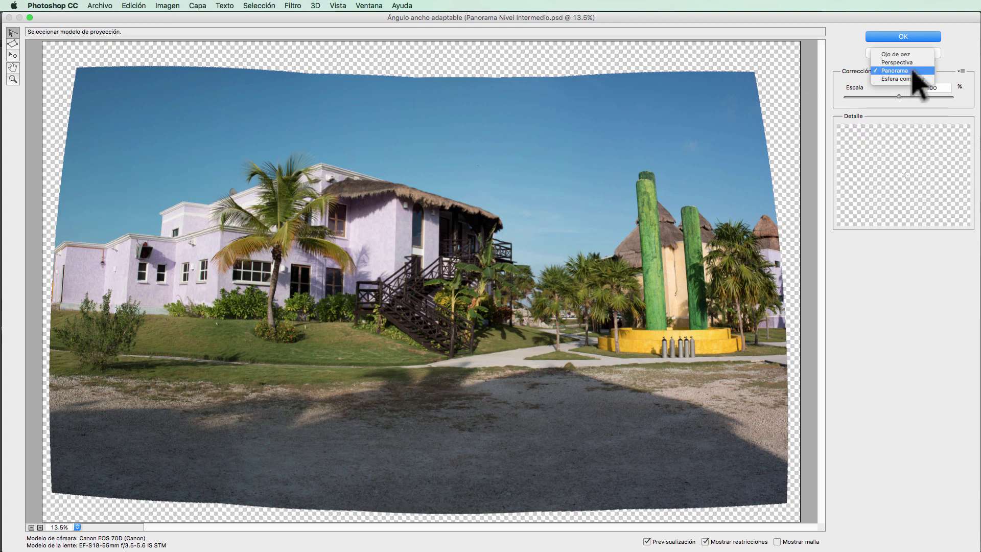
pyautogui.click(914, 73)
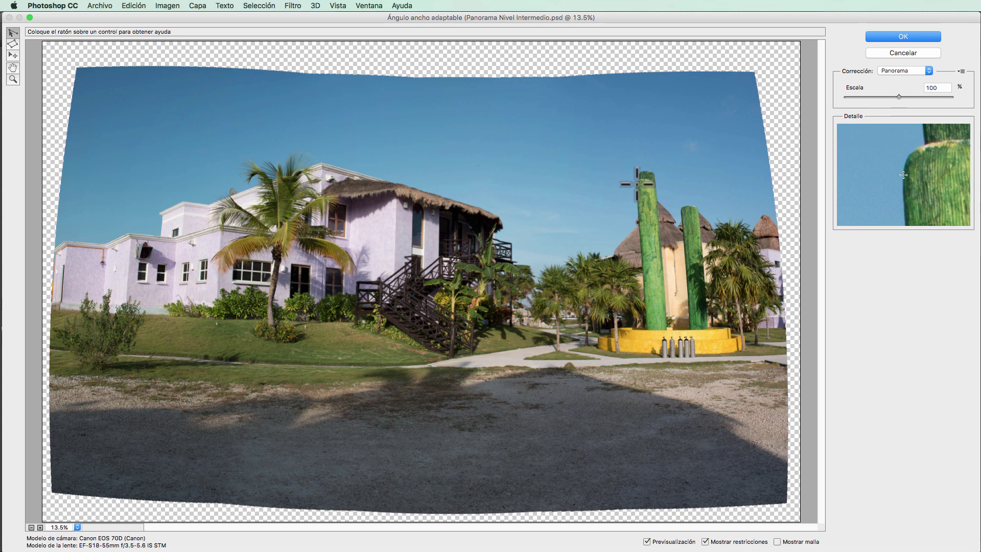
# Draw a constraint from the green pillar's top to its base, fine-tuning the lower end
pyautogui.click(636, 183)
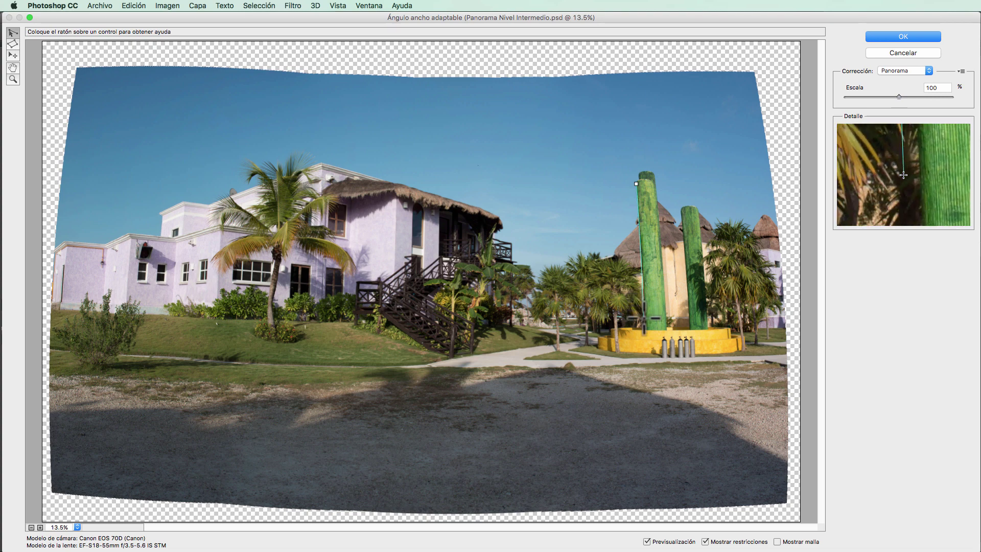
pyautogui.click(646, 326)
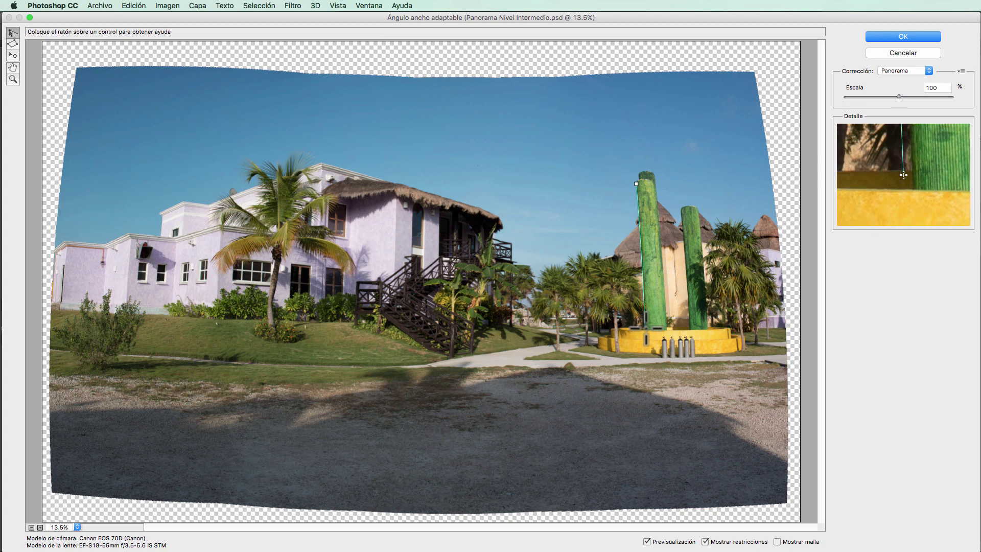
pyautogui.moveTo(647, 328); pyautogui.dragTo(647, 326)
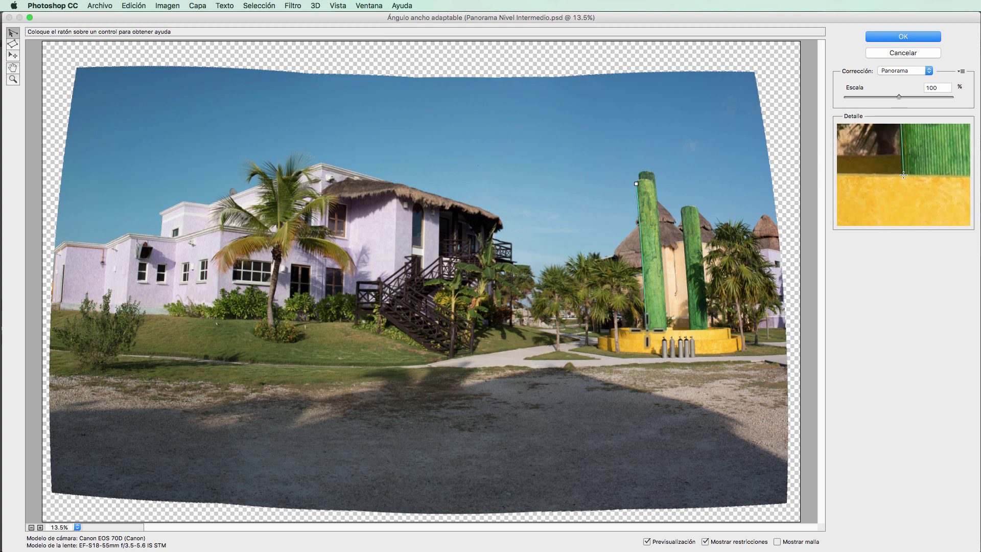
pyautogui.moveTo(642, 229)
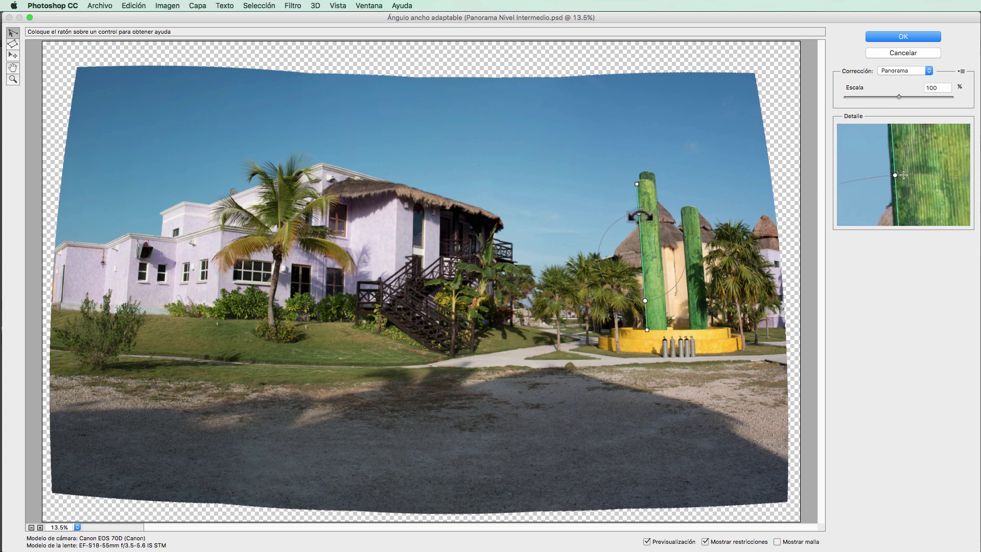
pyautogui.press('Delete')
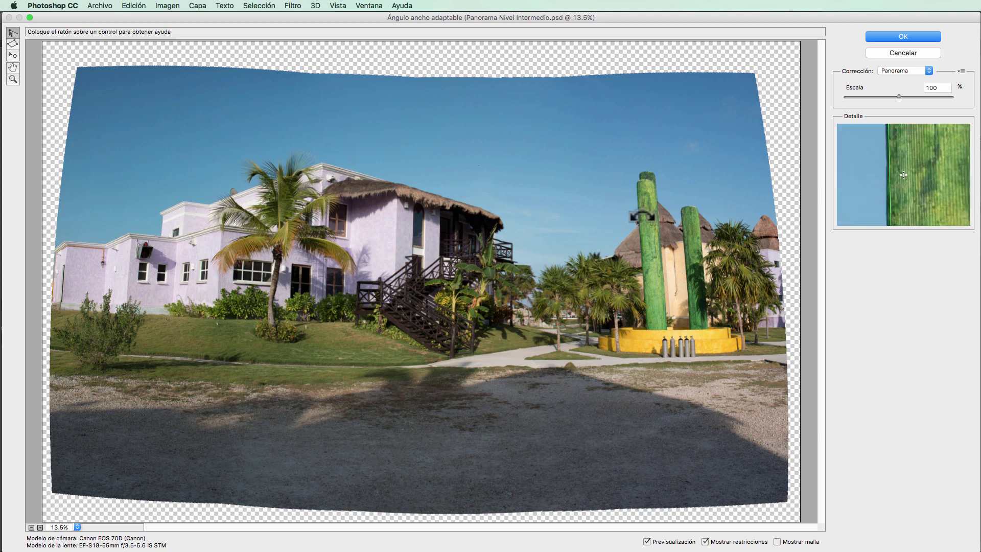
pyautogui.hotkey('ctrl', 'z')
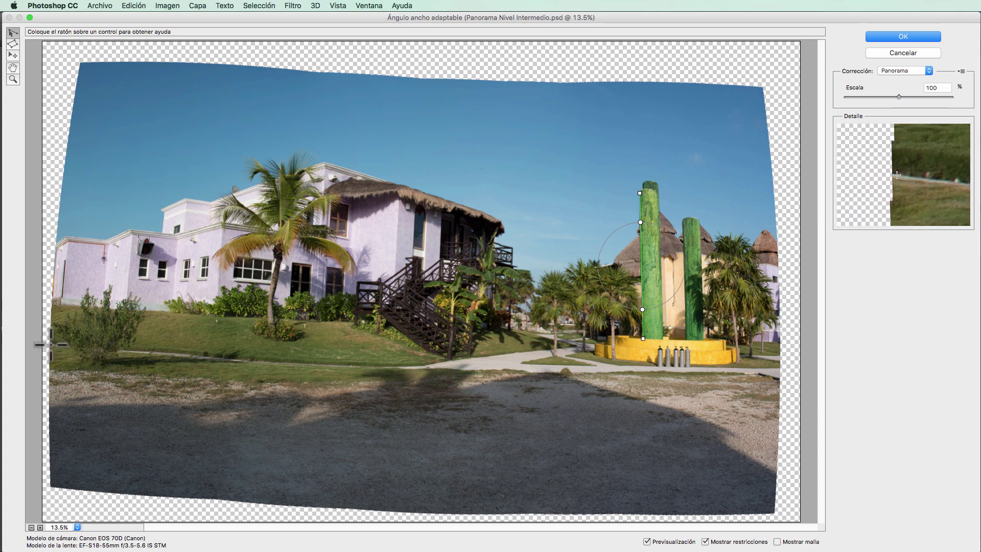
# Add a levelled constraint along the lawn's lower edge and a second along the path's edge
pyautogui.click(50, 345)
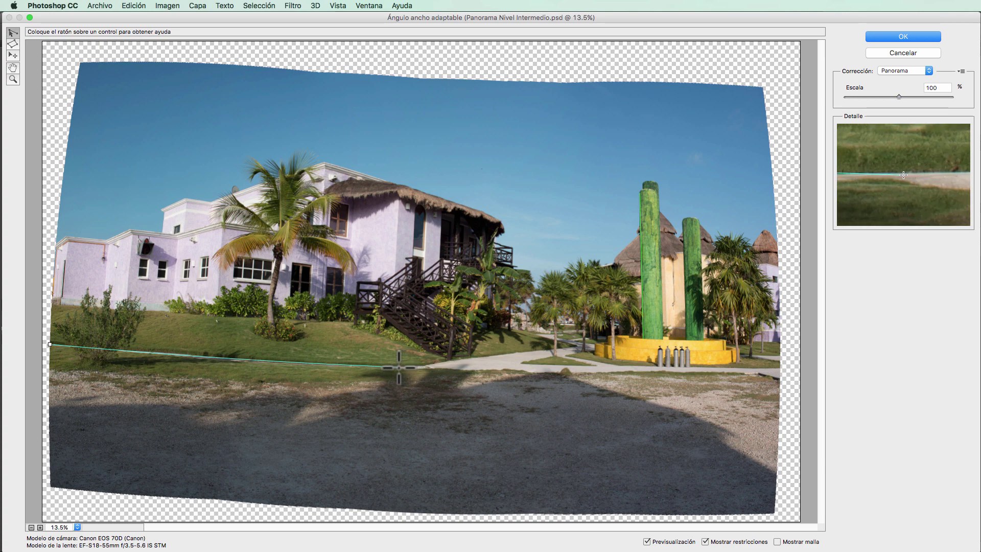
pyautogui.click(398, 367)
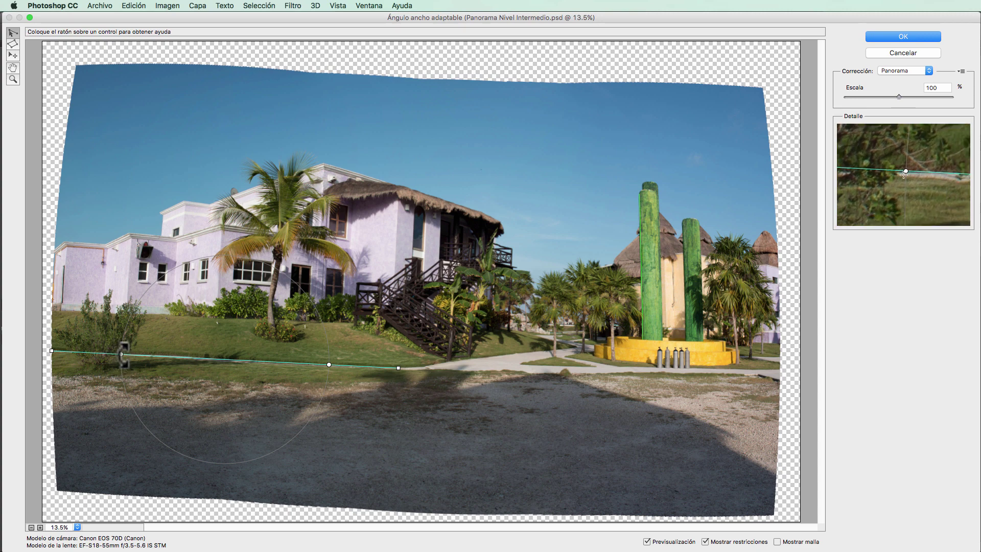
pyautogui.moveTo(123, 354); pyautogui.dragTo(121, 360)
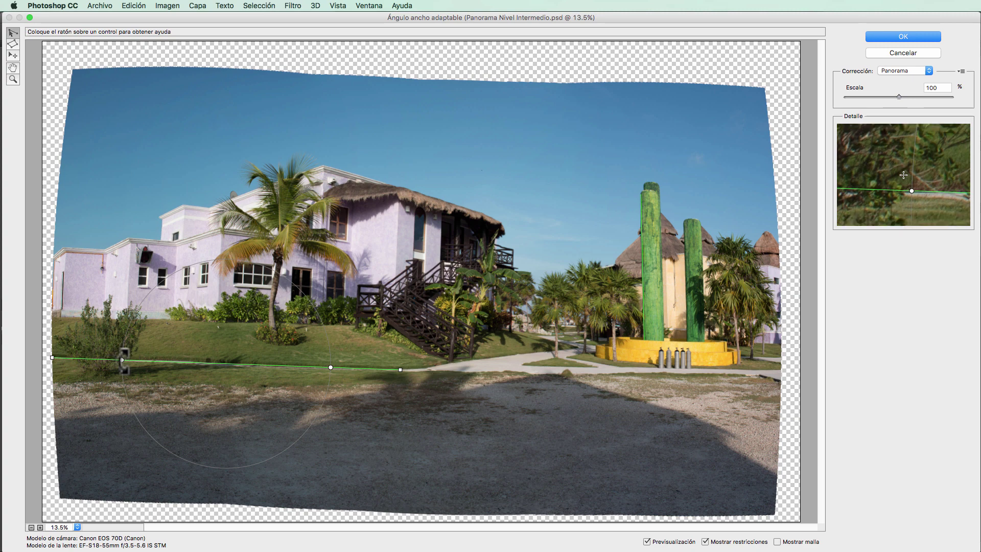
pyautogui.moveTo(123, 361); pyautogui.dragTo(122, 363)
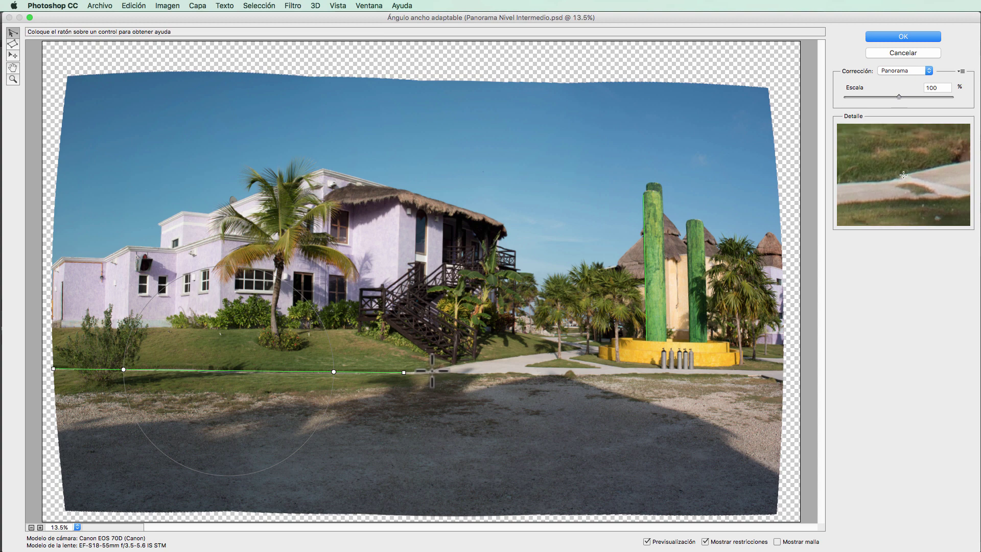
pyautogui.click(432, 370)
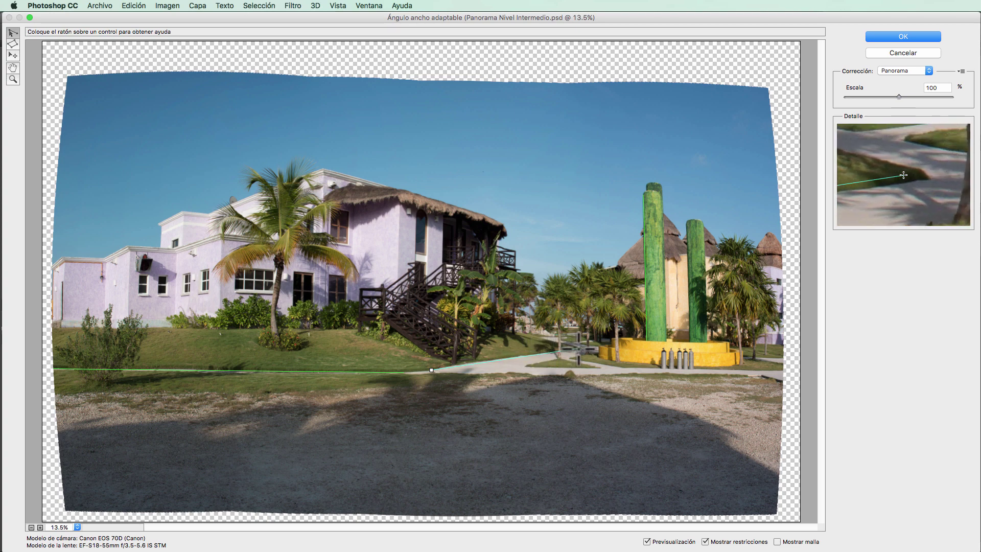
pyautogui.click(578, 348)
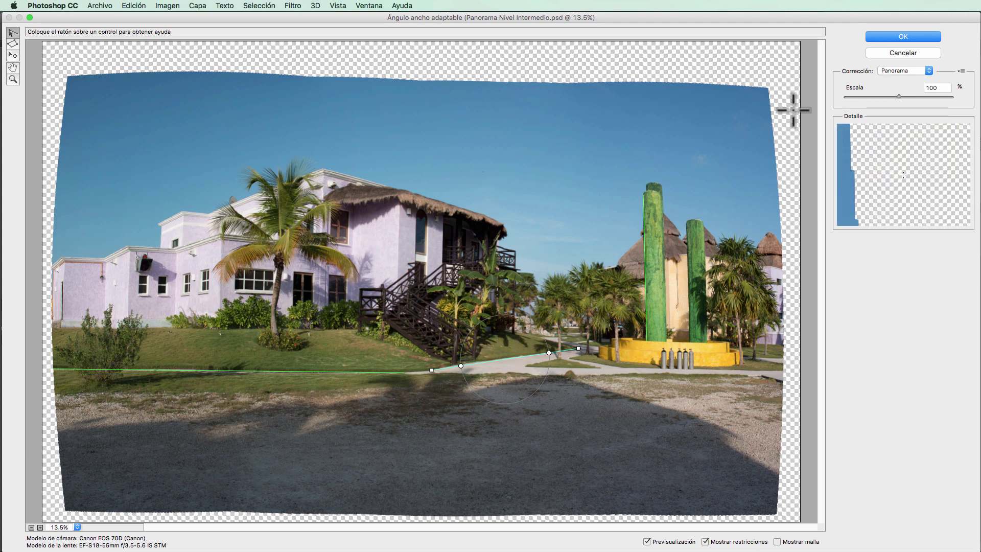
pyautogui.click(907, 37)
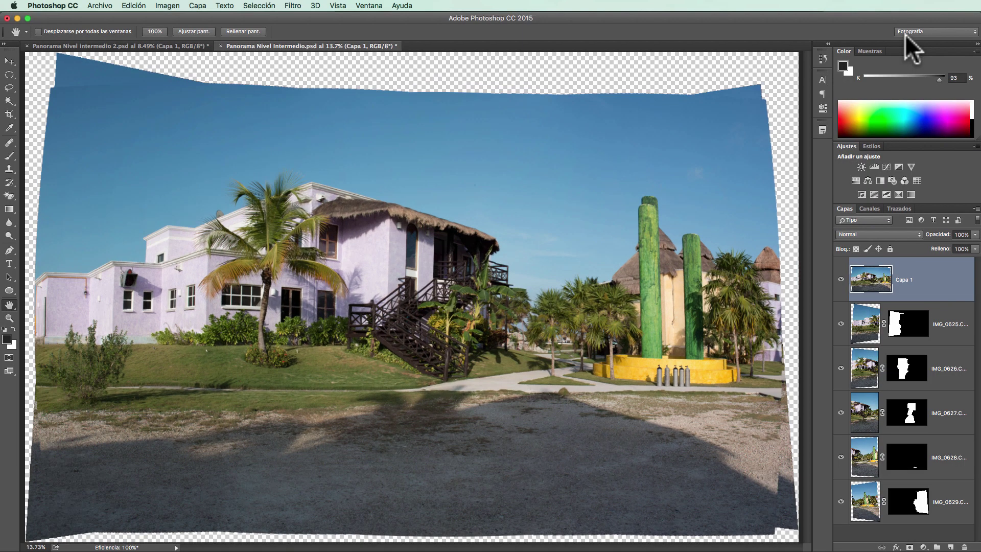
pyautogui.click(841, 279)
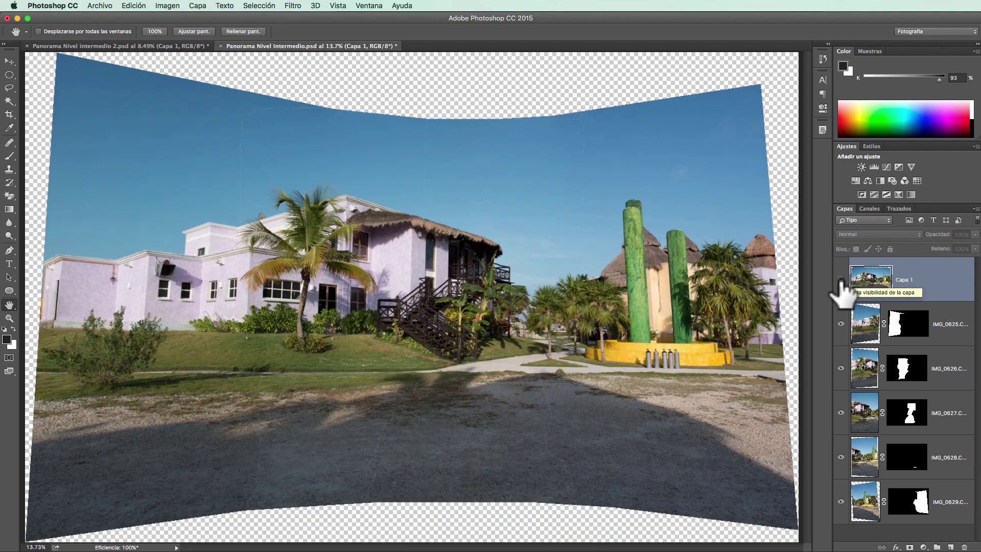
pyautogui.click(841, 279)
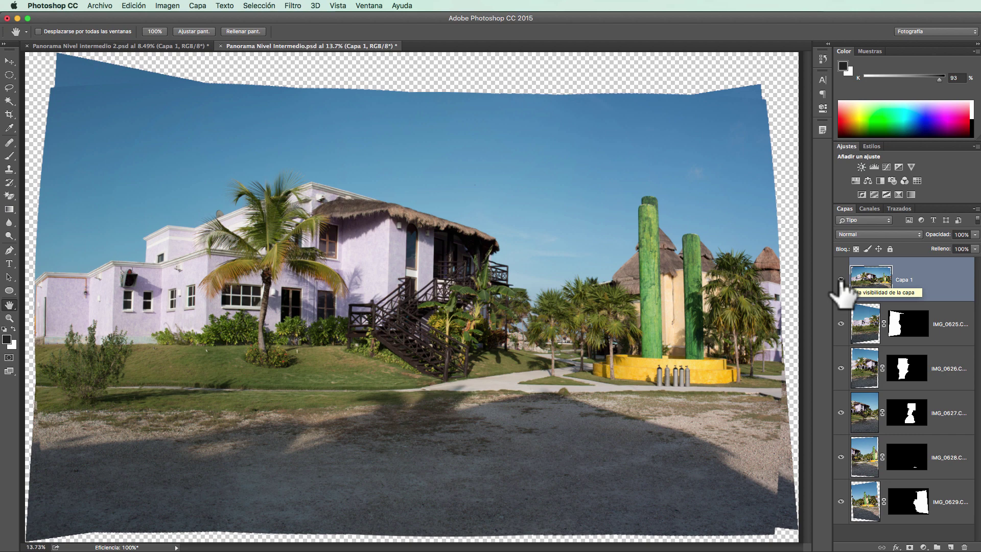
pyautogui.click(840, 279)
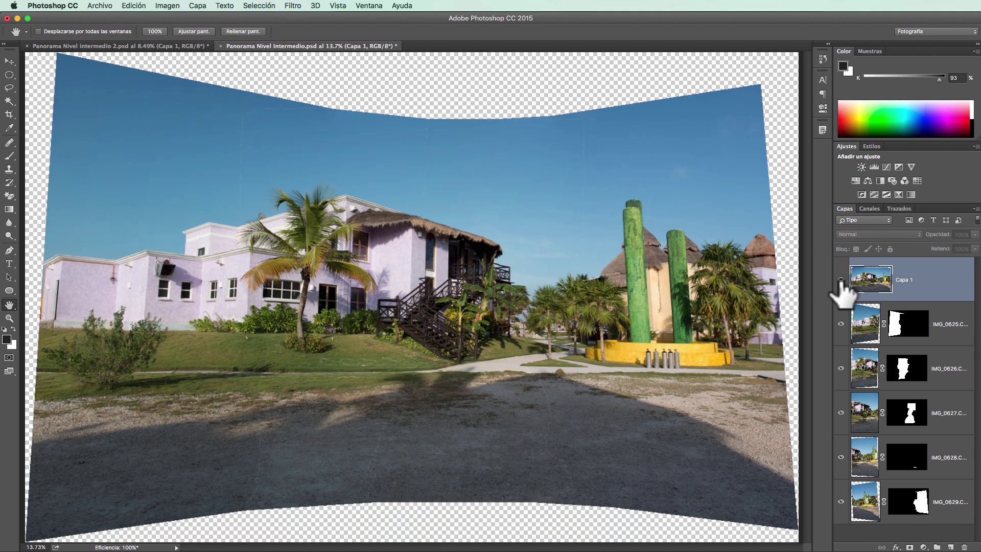
pyautogui.click(841, 279)
pyautogui.click(841, 279)
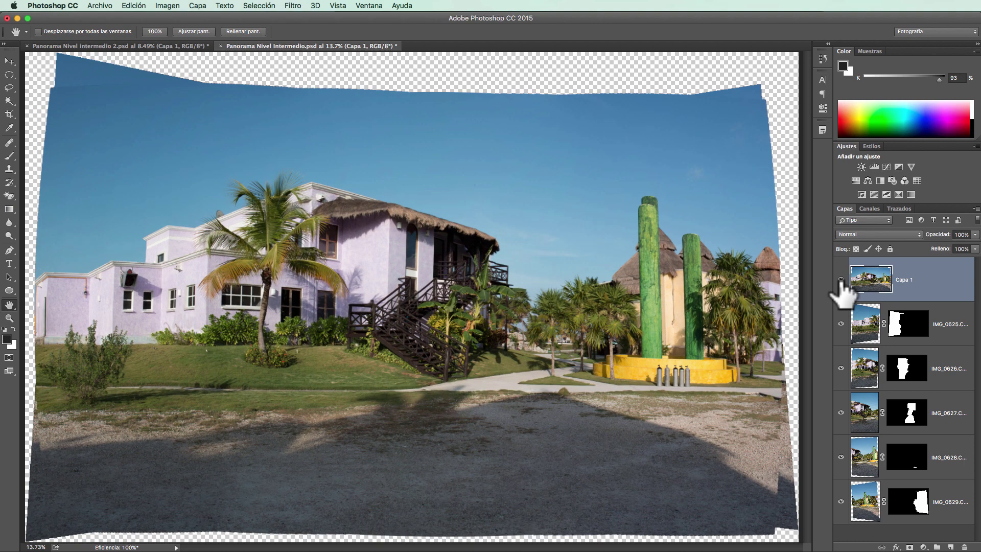
pyautogui.click(841, 279)
# On Panorama Nivel intermedio 2.psd, launch Filtro > Ángulo ancho adaptable
pyautogui.click(178, 47)
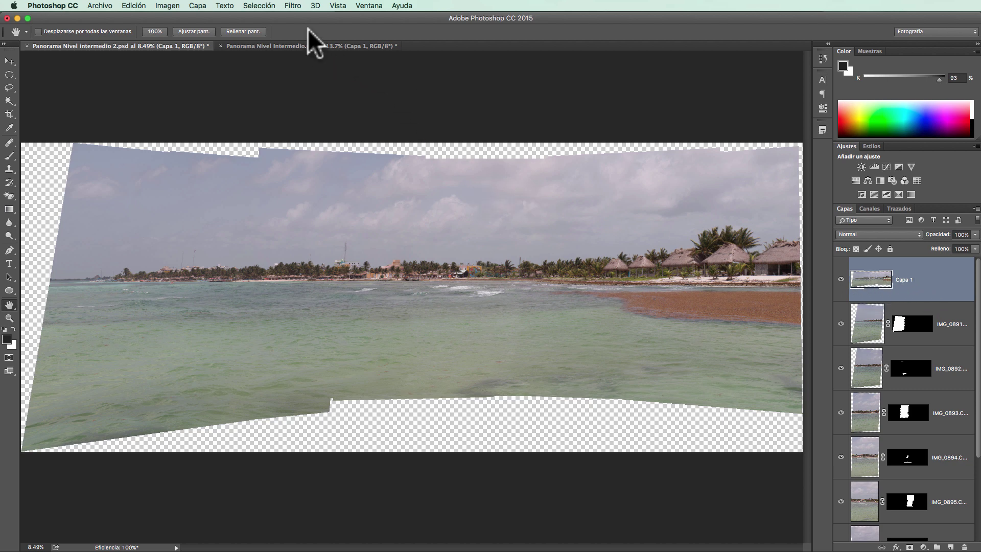
pyautogui.click(291, 6)
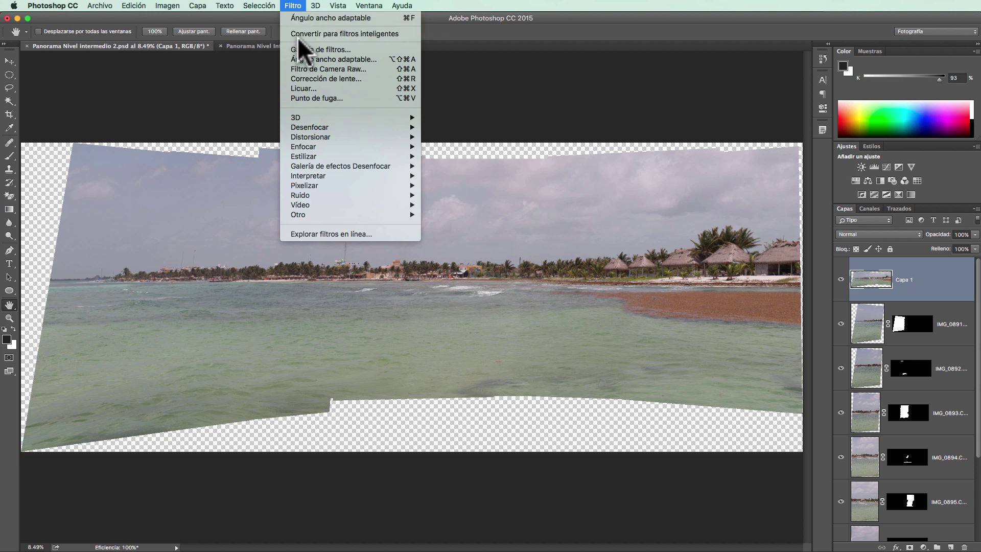
pyautogui.click(386, 61)
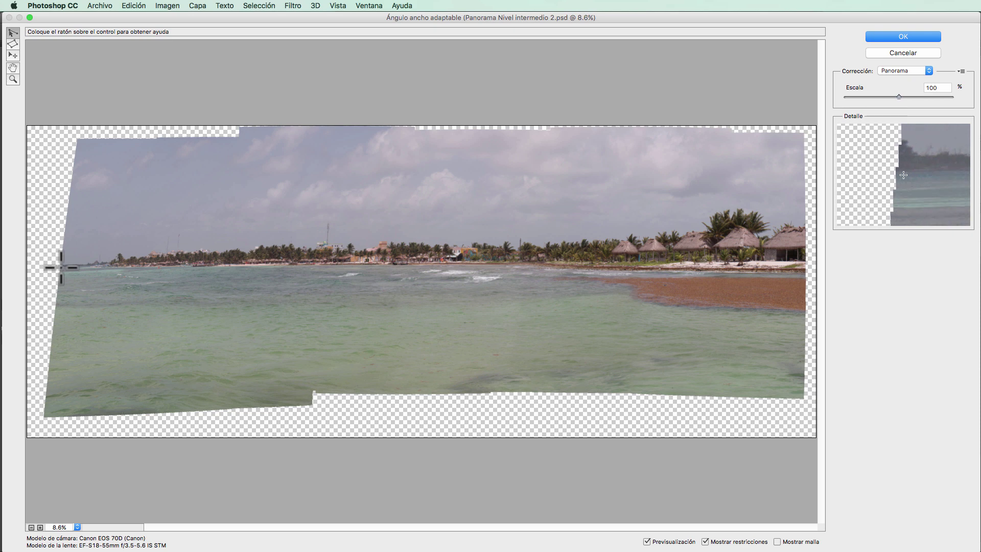
# Add a constraint along the left water line and tilt it level
pyautogui.click(60, 267)
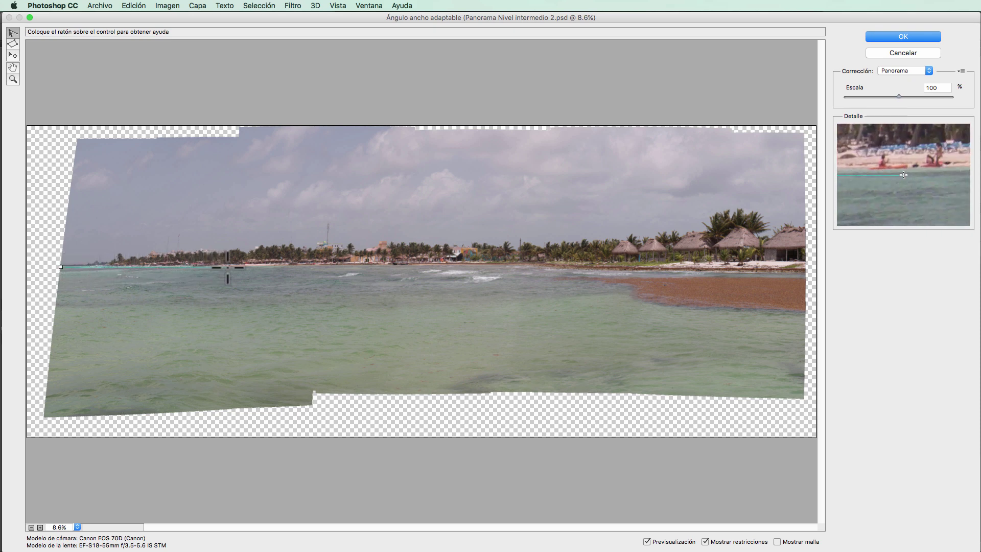
pyautogui.click(341, 265)
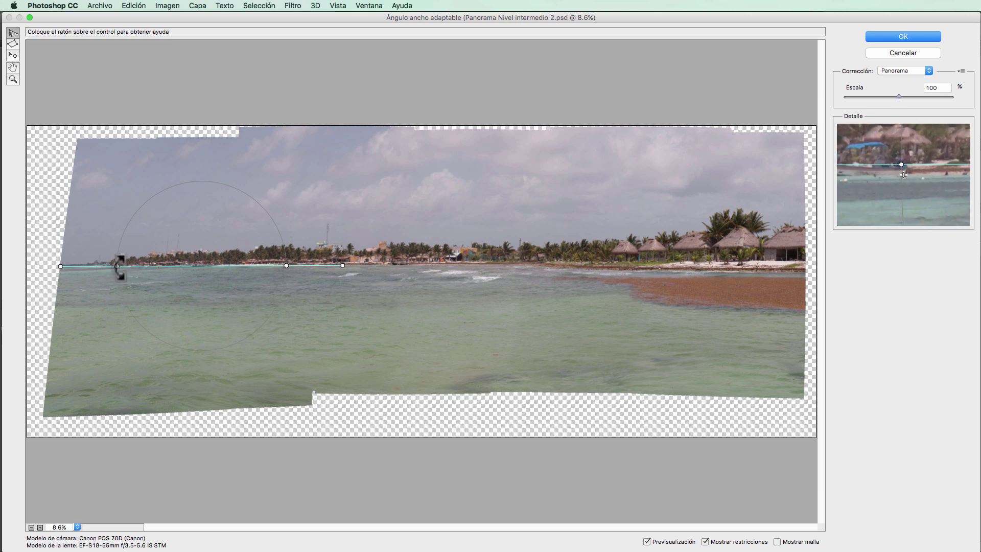
pyautogui.moveTo(119, 267); pyautogui.dragTo(118, 263)
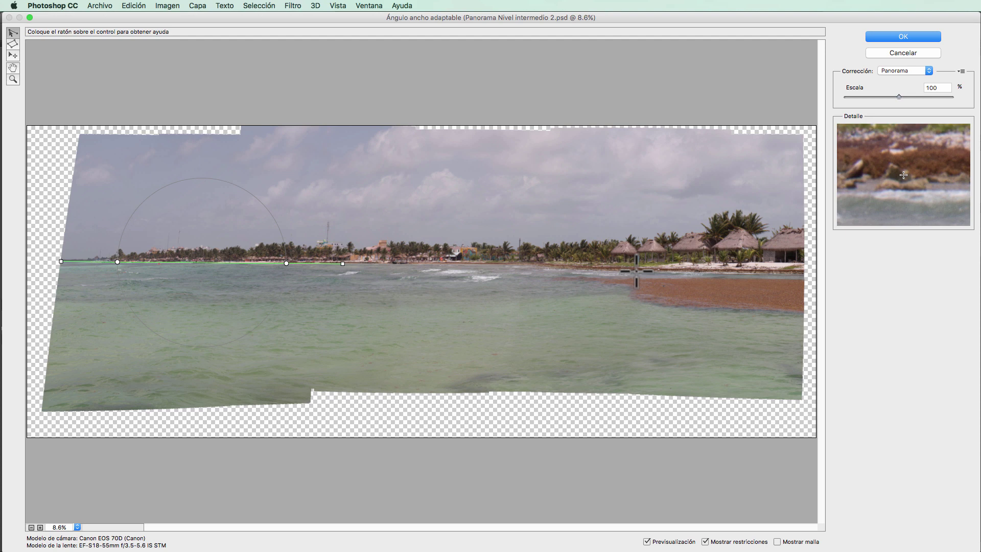
# Add a constraint along the right-hand shoreline and fine-tune its angle to level
pyautogui.click(636, 270)
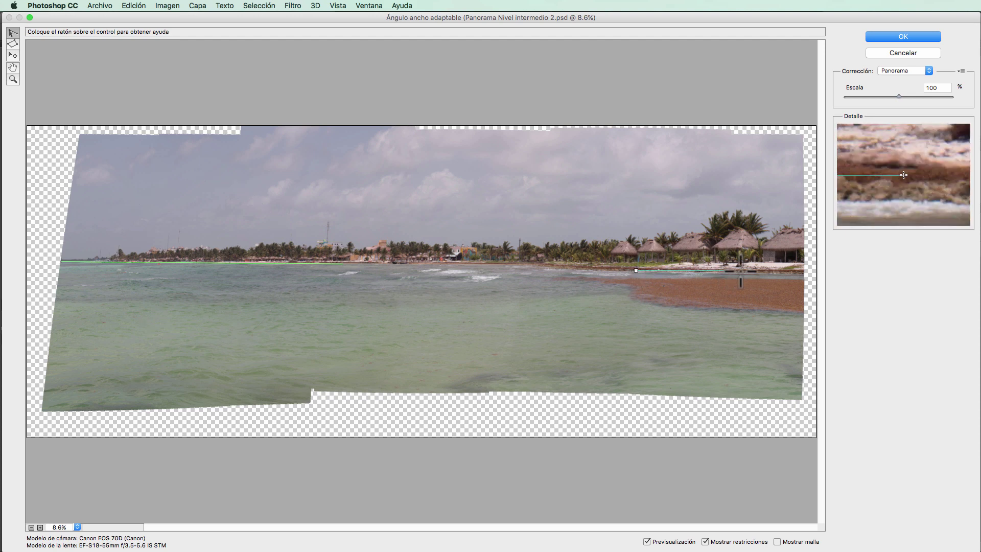
pyautogui.click(802, 270)
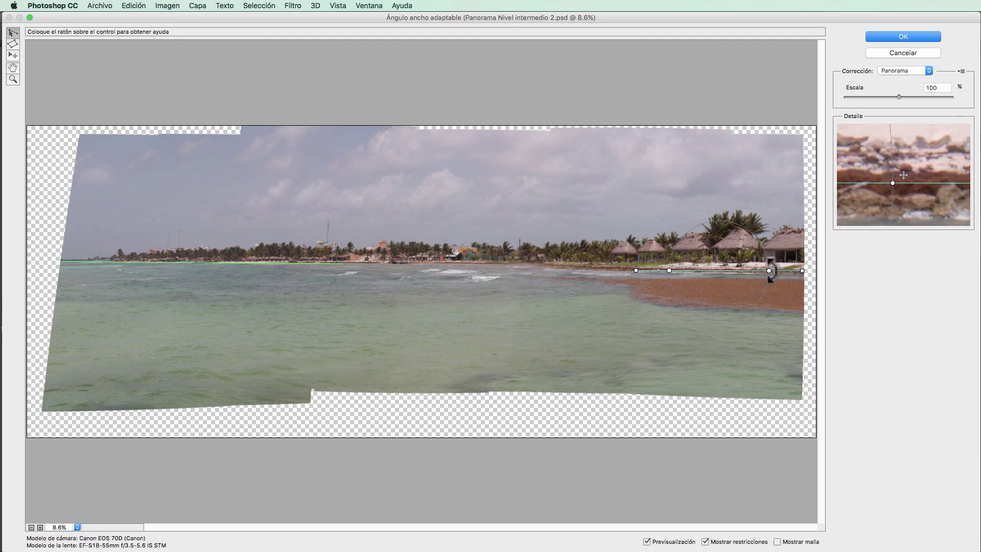
pyautogui.moveTo(770, 273); pyautogui.dragTo(770, 269)
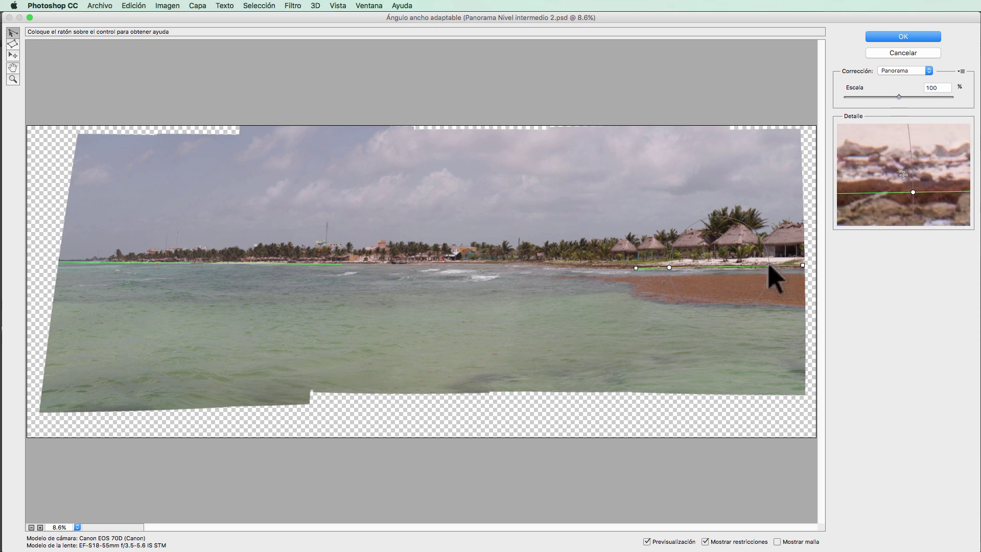
pyautogui.moveTo(769, 267); pyautogui.dragTo(770, 271)
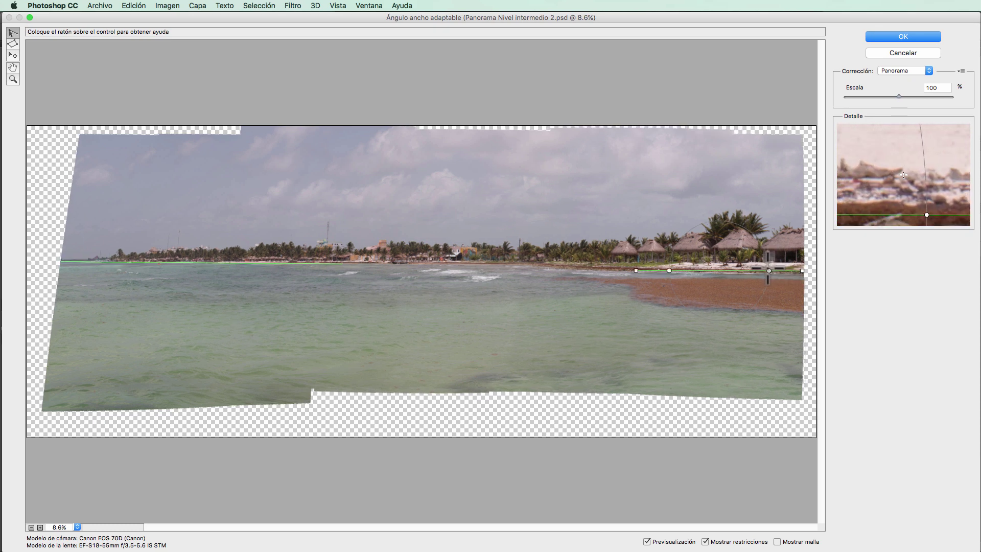
pyautogui.moveTo(770, 270); pyautogui.dragTo(770, 270)
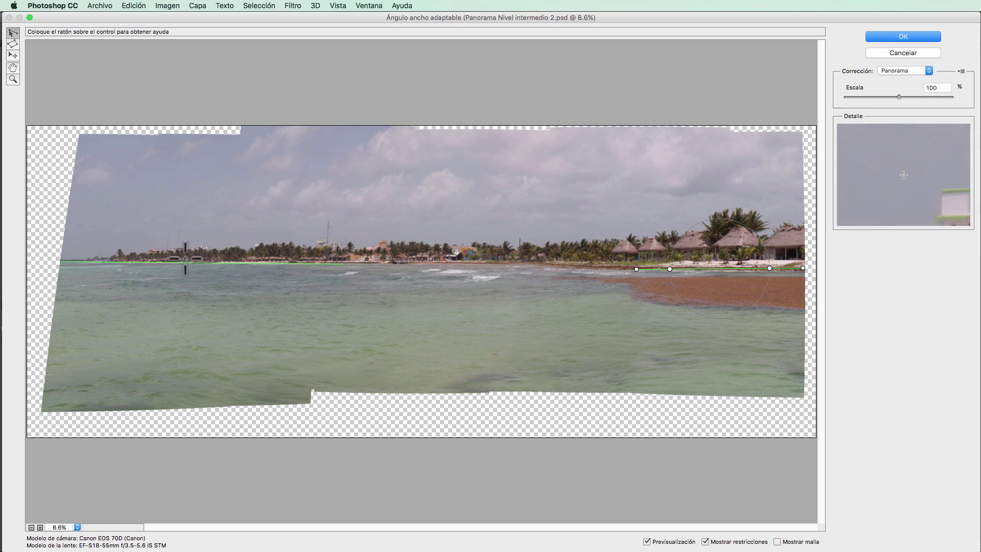
# Zoom in on the far-shore radio tower and add a constraint along it, rotated to vertical
pyautogui.click(13, 79)
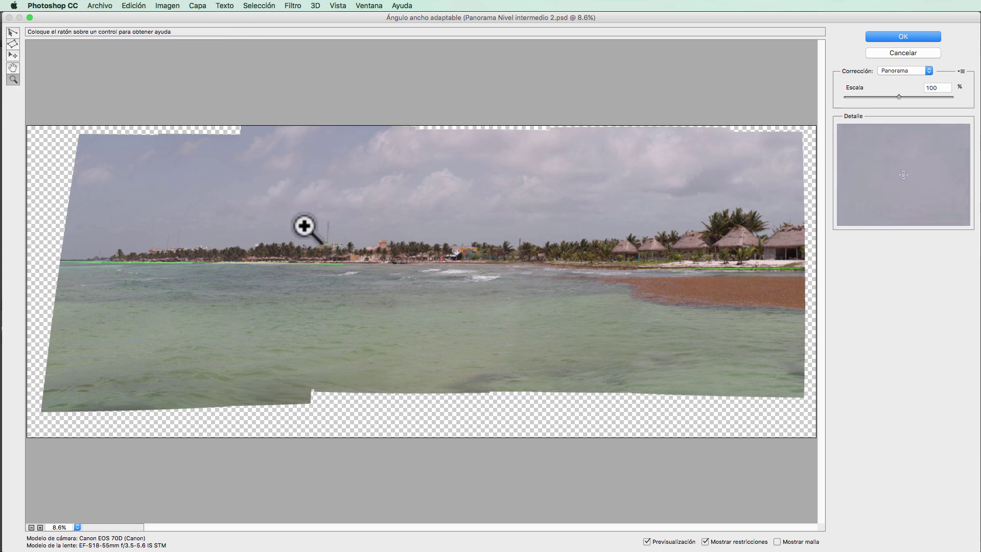
pyautogui.click(326, 228)
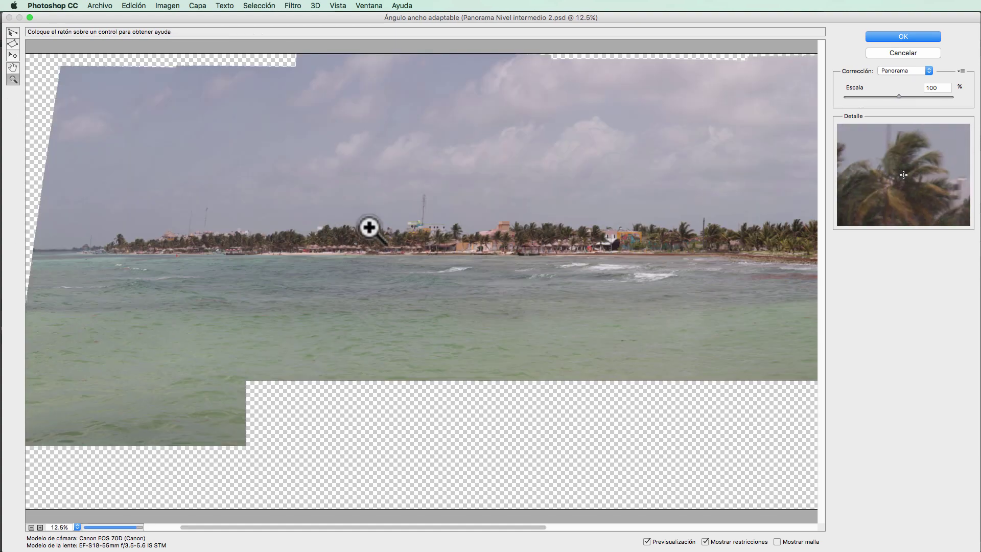
pyautogui.click(424, 209)
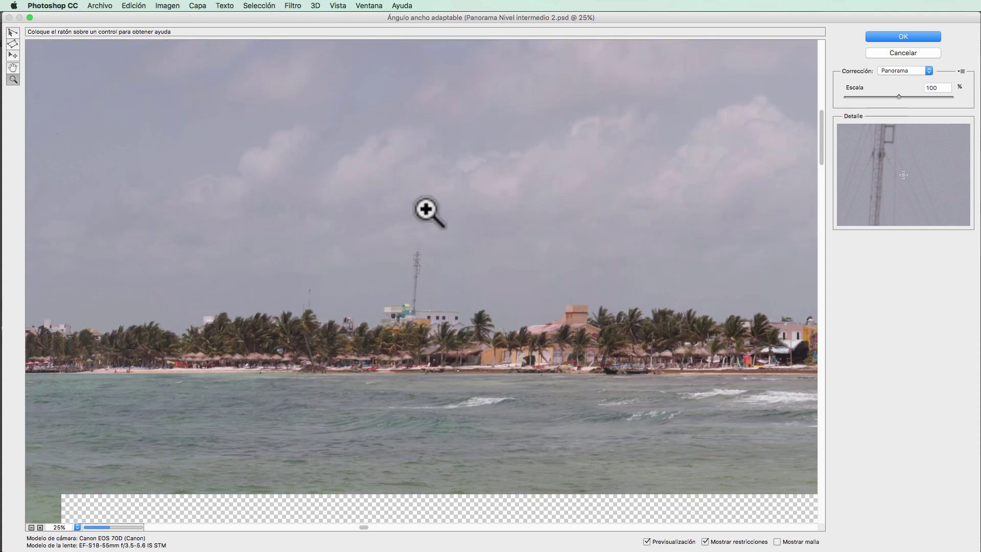
pyautogui.click(417, 279)
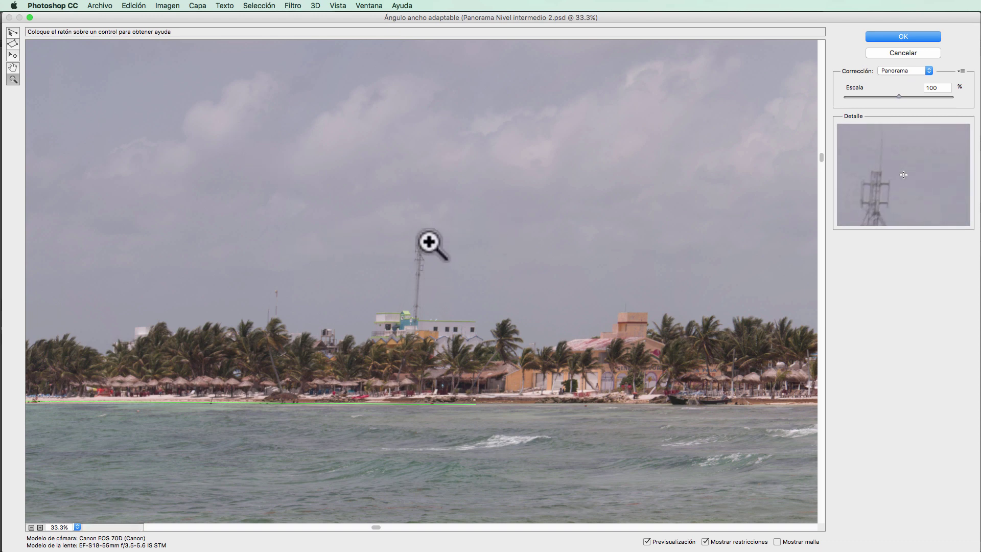
pyautogui.click(13, 33)
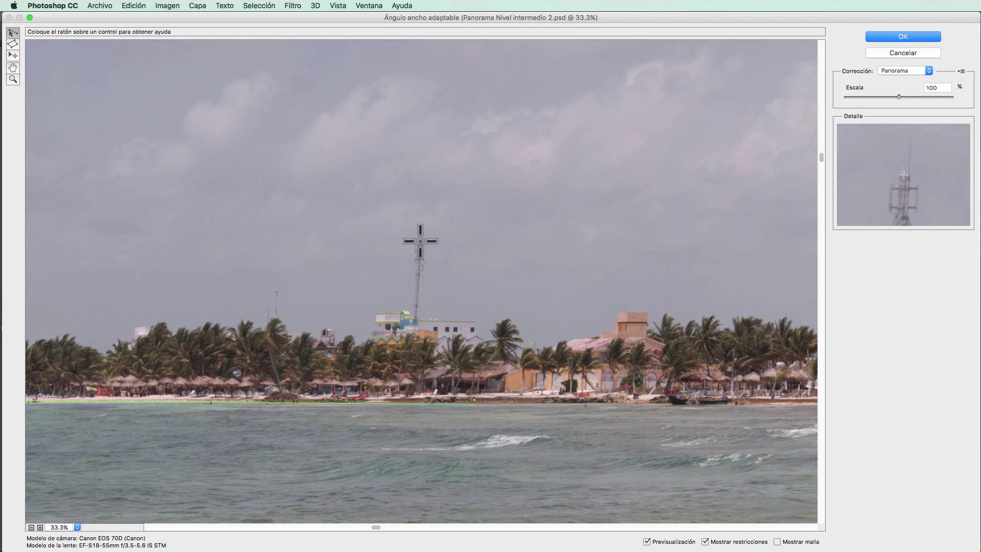
pyautogui.click(420, 241)
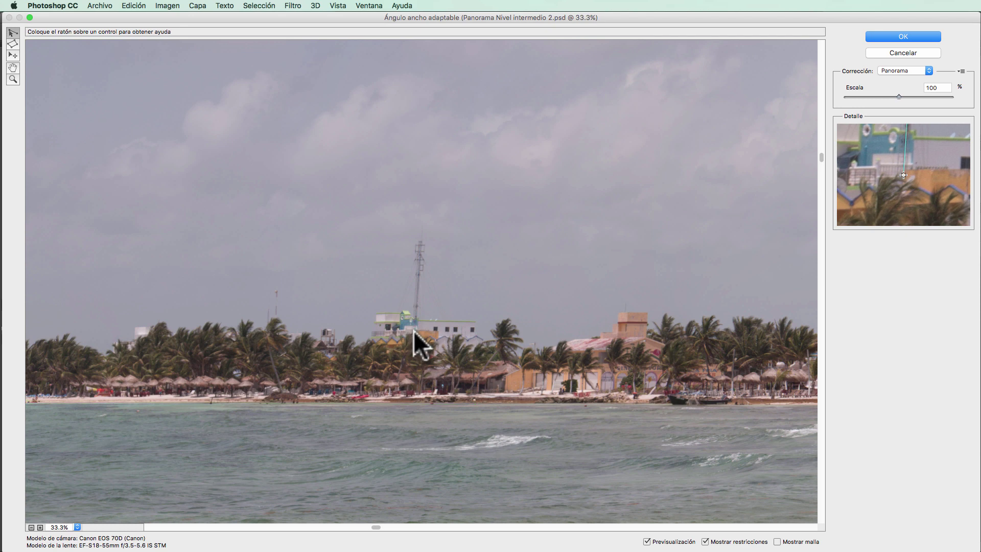
pyautogui.click(414, 332)
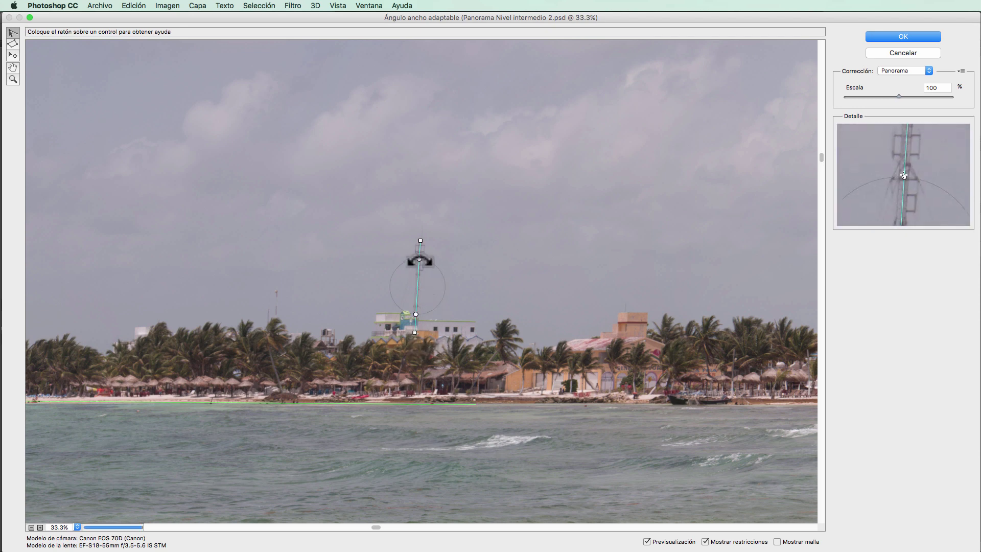
pyautogui.moveTo(419, 261); pyautogui.dragTo(418, 259)
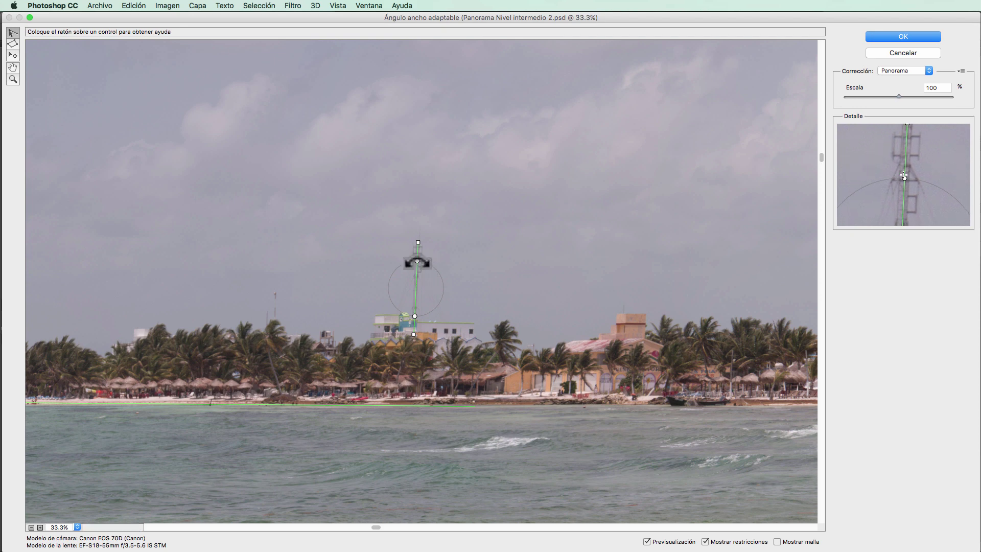
pyautogui.moveTo(416, 263); pyautogui.dragTo(414, 262)
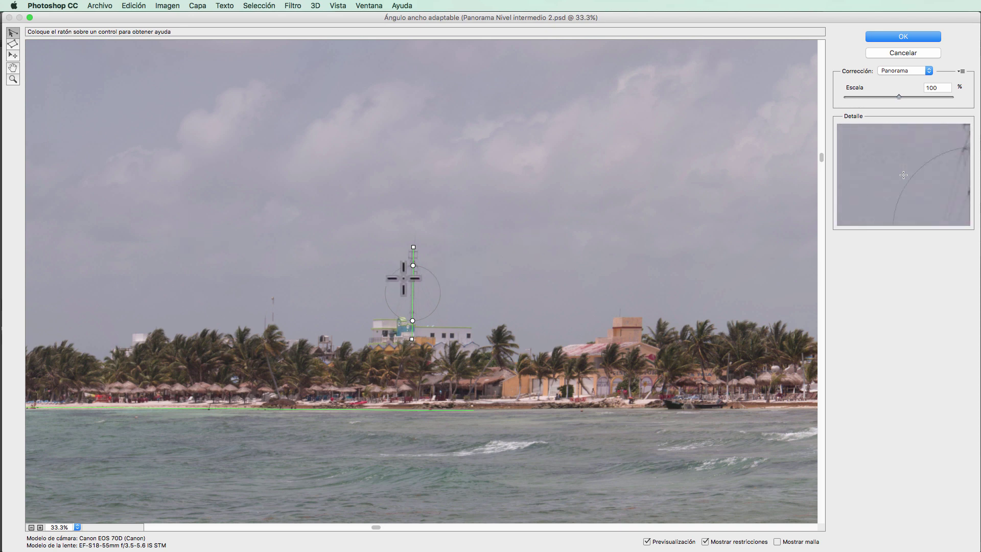
pyautogui.doubleClick(12, 67)
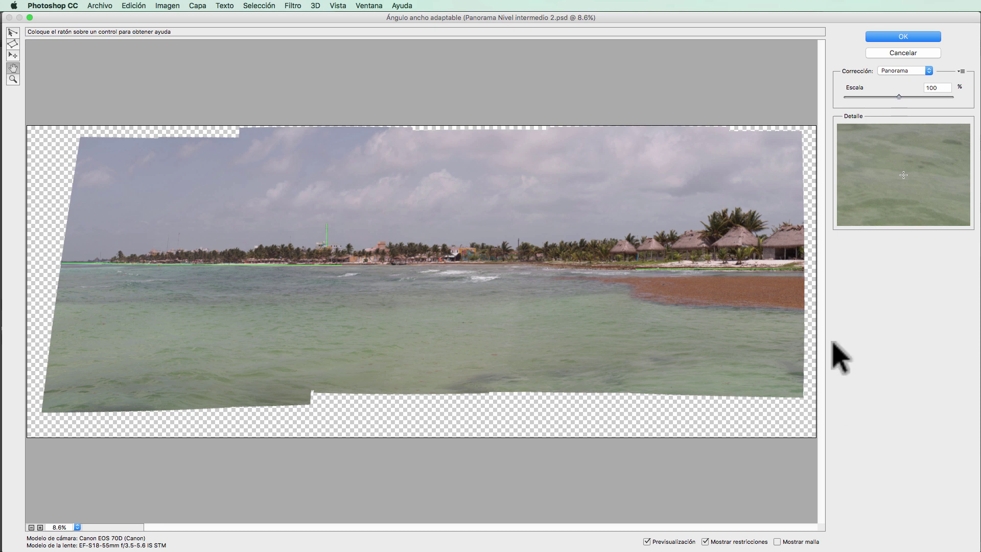
# Confirm the Ángulo ancho adaptable dialog with OK to level the beach horizon
pyautogui.click(896, 37)
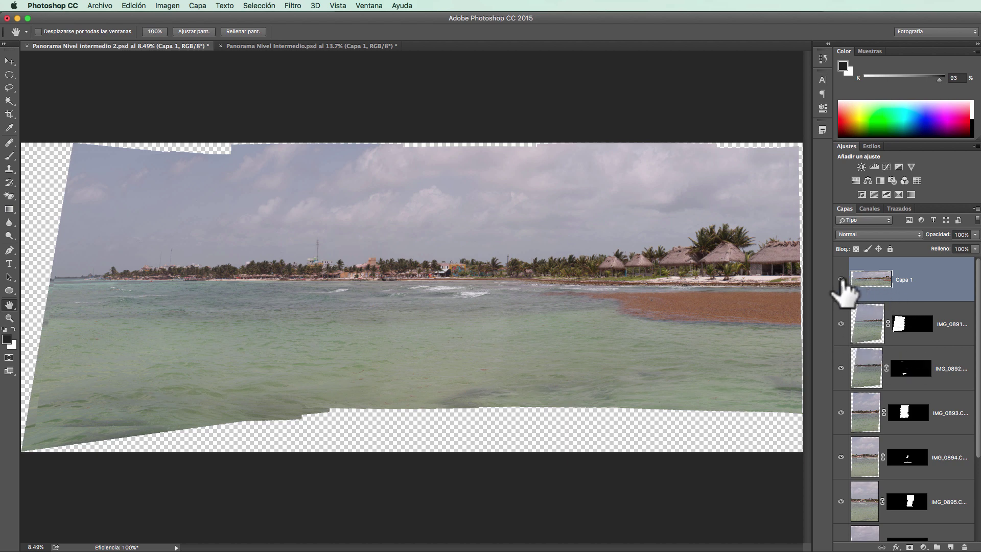
pyautogui.click(841, 280)
pyautogui.click(841, 279)
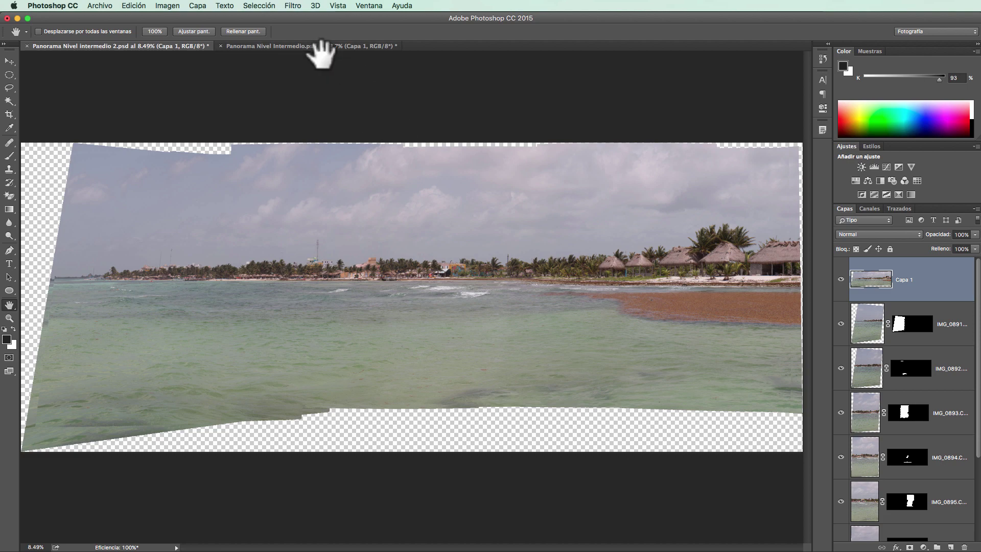
pyautogui.click(313, 45)
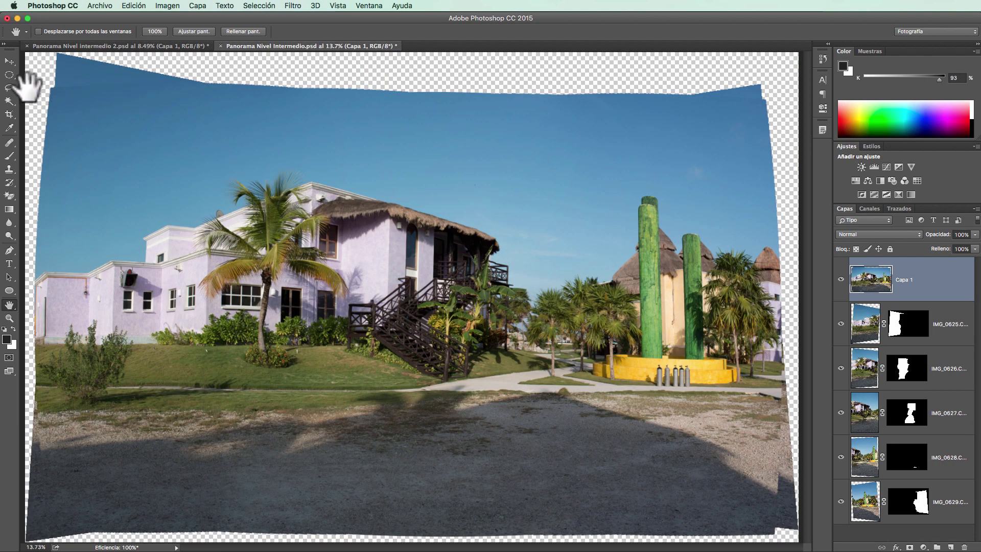
pyautogui.click(174, 46)
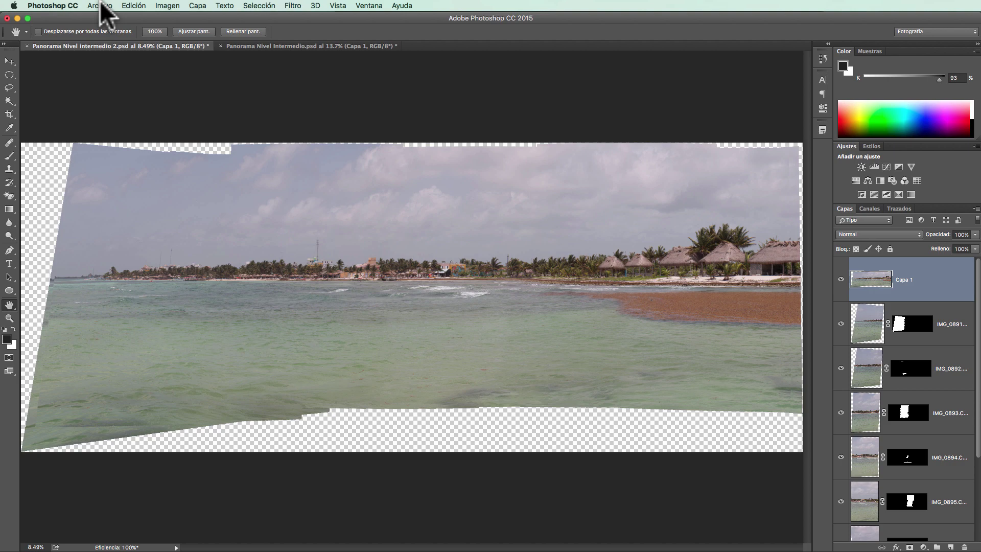
pyautogui.click(102, 6)
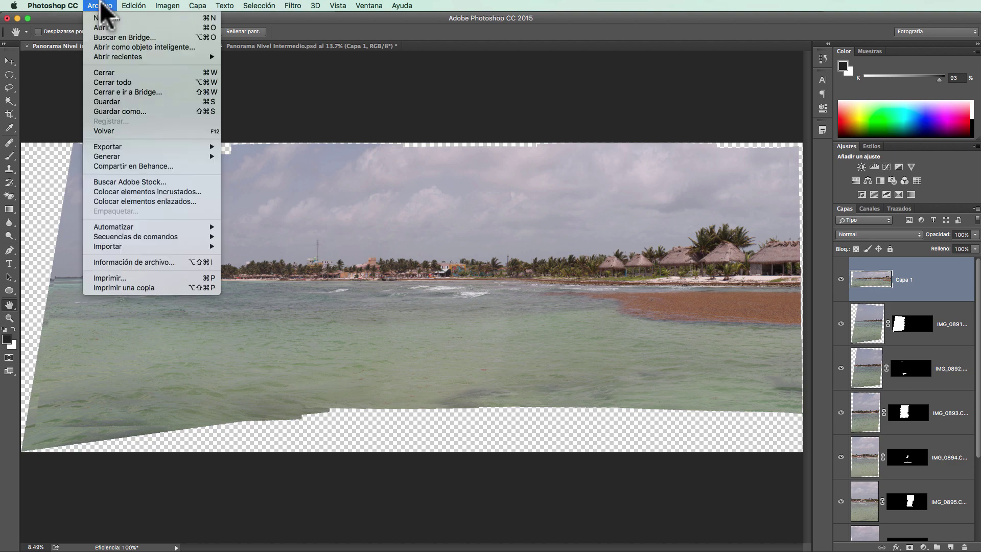
pyautogui.click(157, 112)
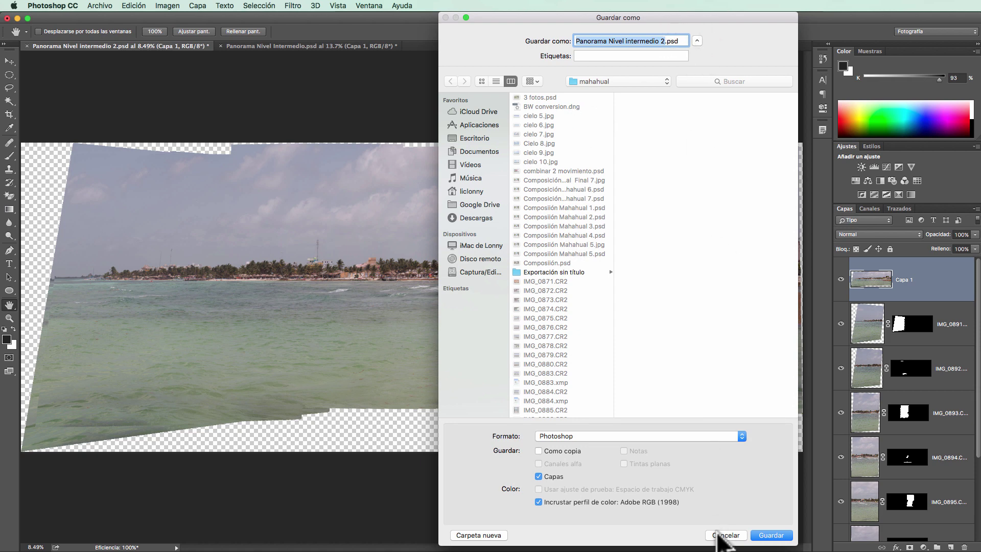
pyautogui.click(722, 536)
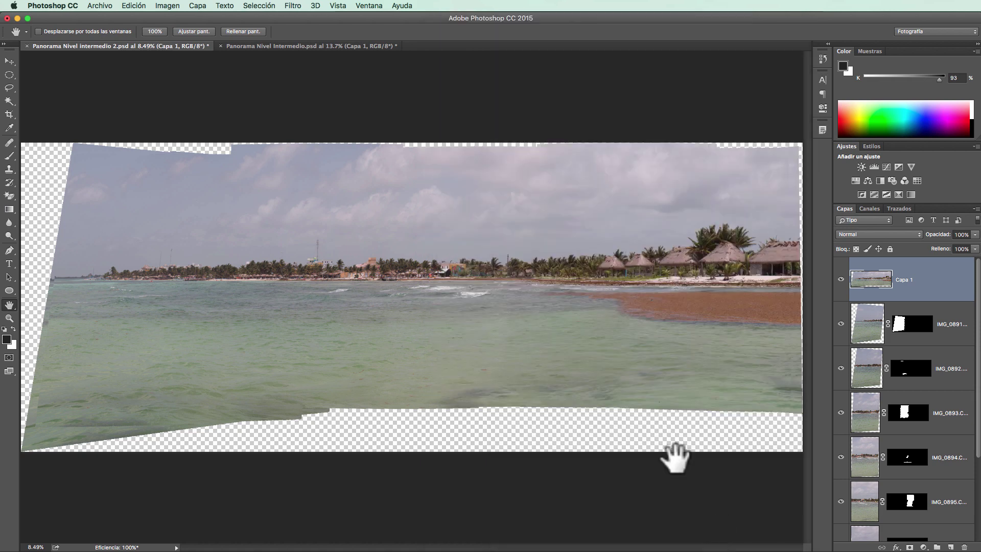